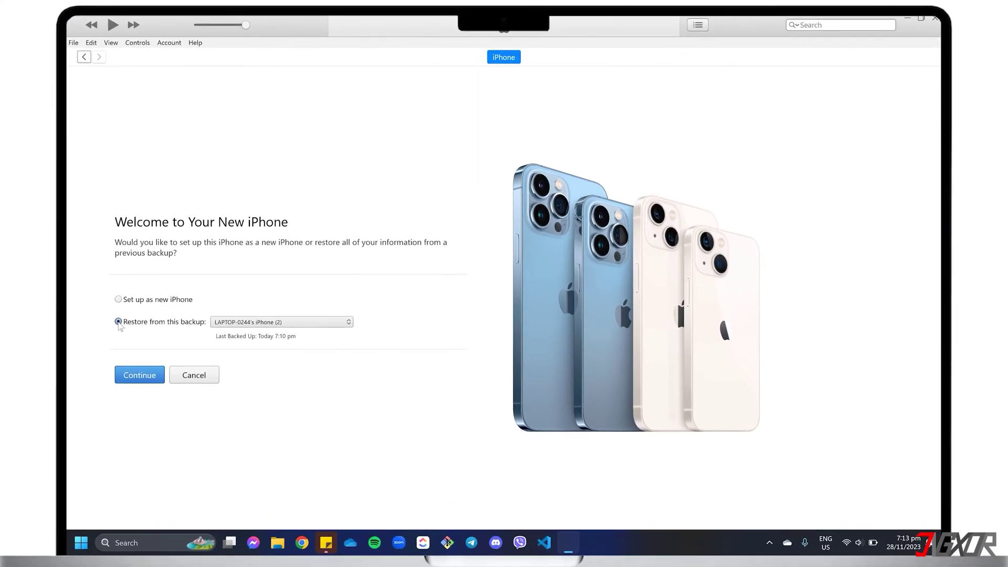
# Restore the new iPhone from the backup LAPTOP-0244's iPhone (2)
pyautogui.click(222, 328)
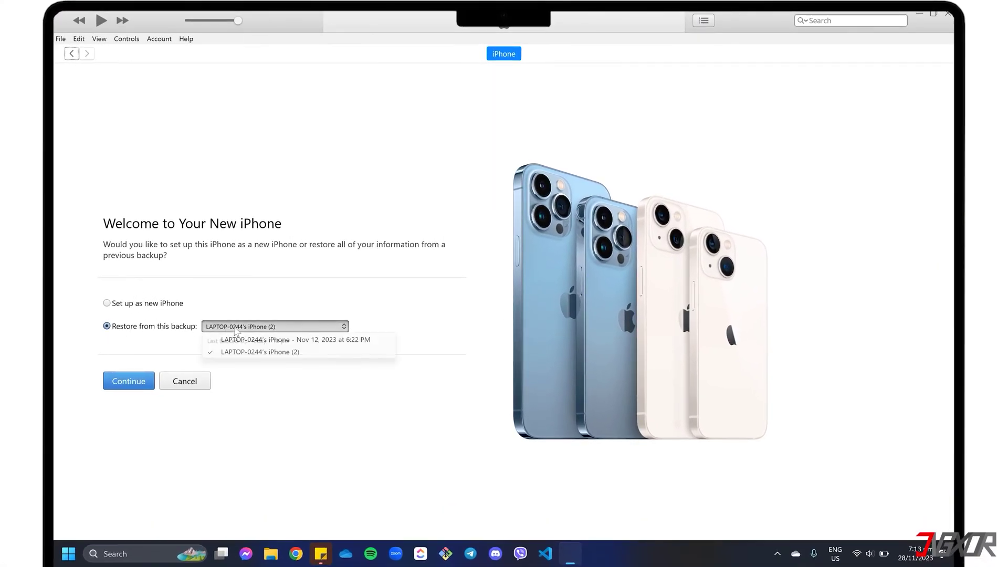
pyautogui.click(313, 351)
pyautogui.click(131, 380)
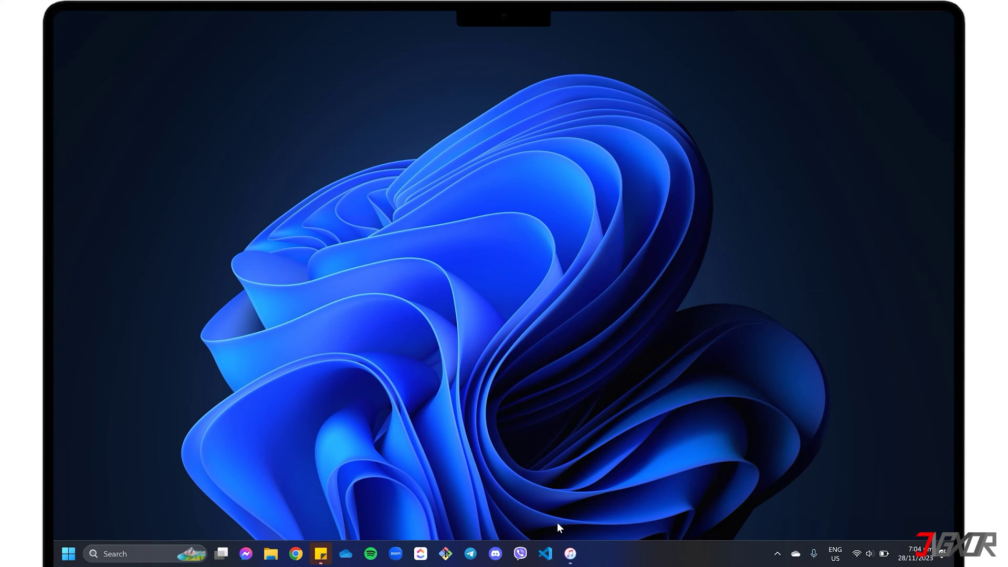
# In iTunes, set the connected iPhone's automatic backups to This Computer and start a manual backup
pyautogui.click(570, 554)
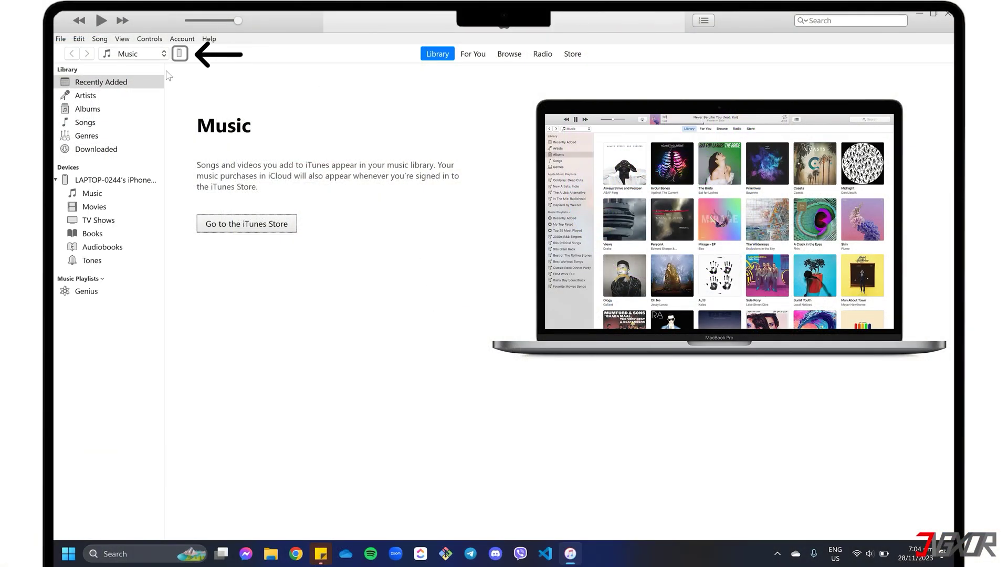
pyautogui.click(180, 53)
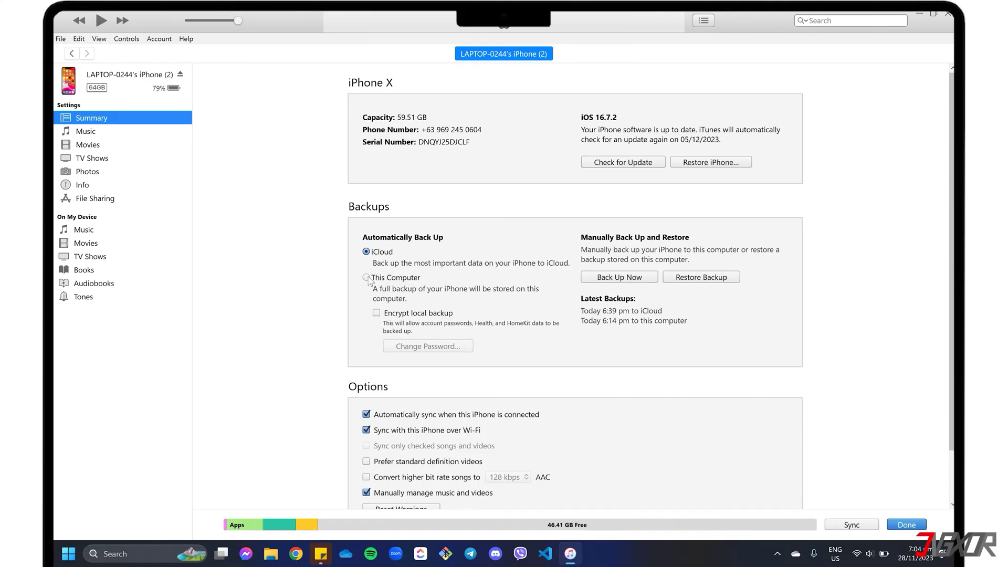
pyautogui.click(367, 278)
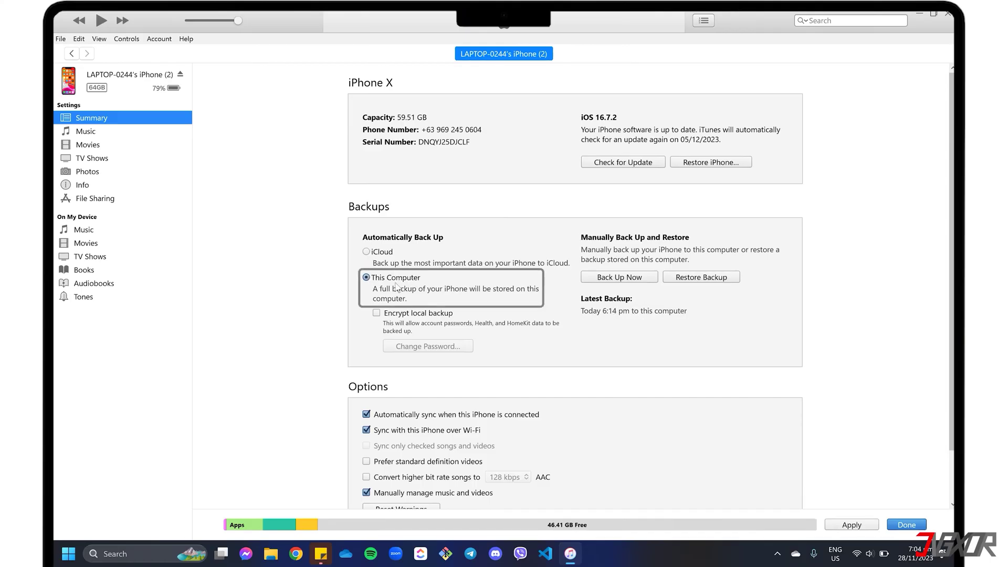
pyautogui.click(598, 282)
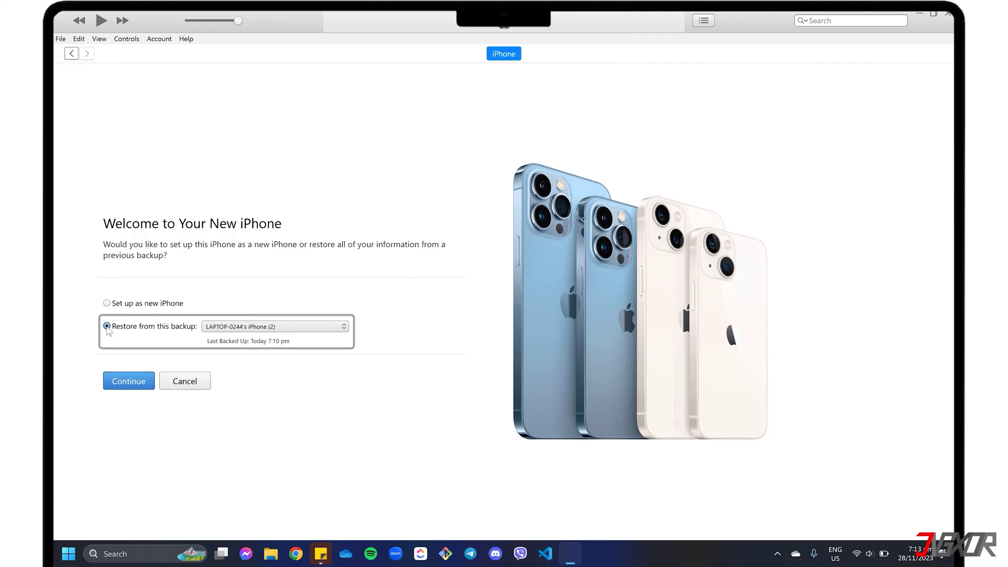
# Choose LAPTOP-0244's iPhone (2) as the backup to restore on the new iPhone and continue
pyautogui.click(235, 331)
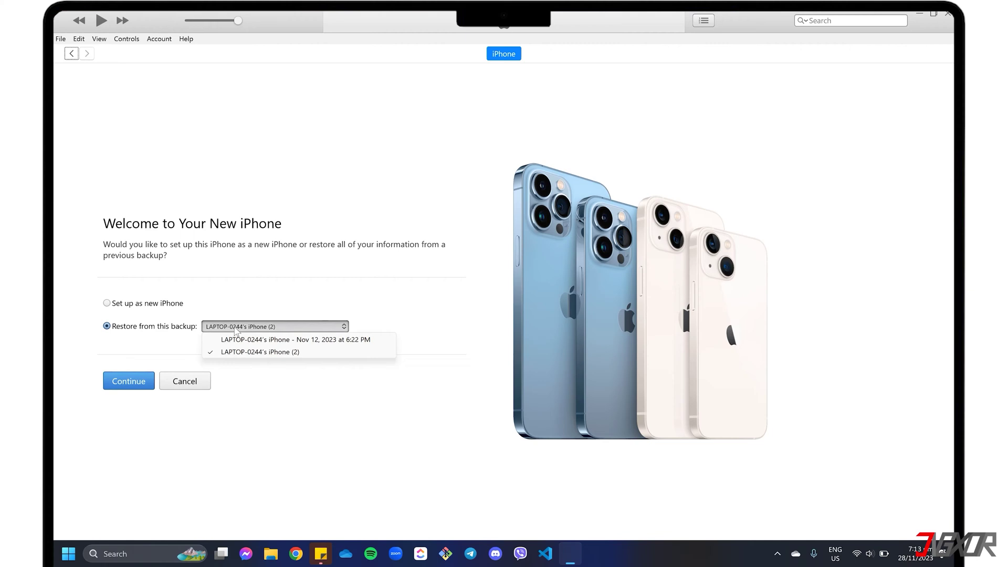
pyautogui.click(315, 355)
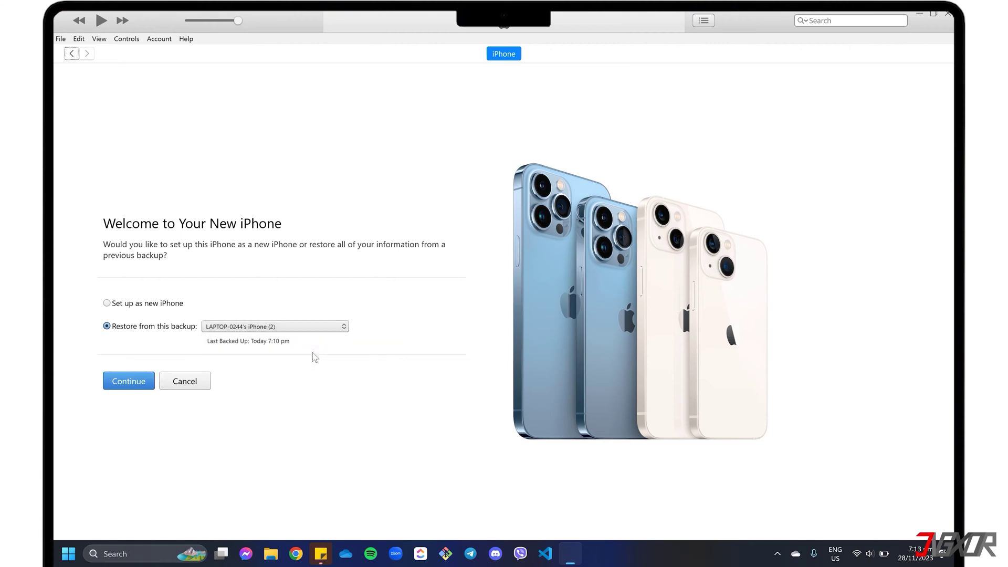
pyautogui.click(133, 382)
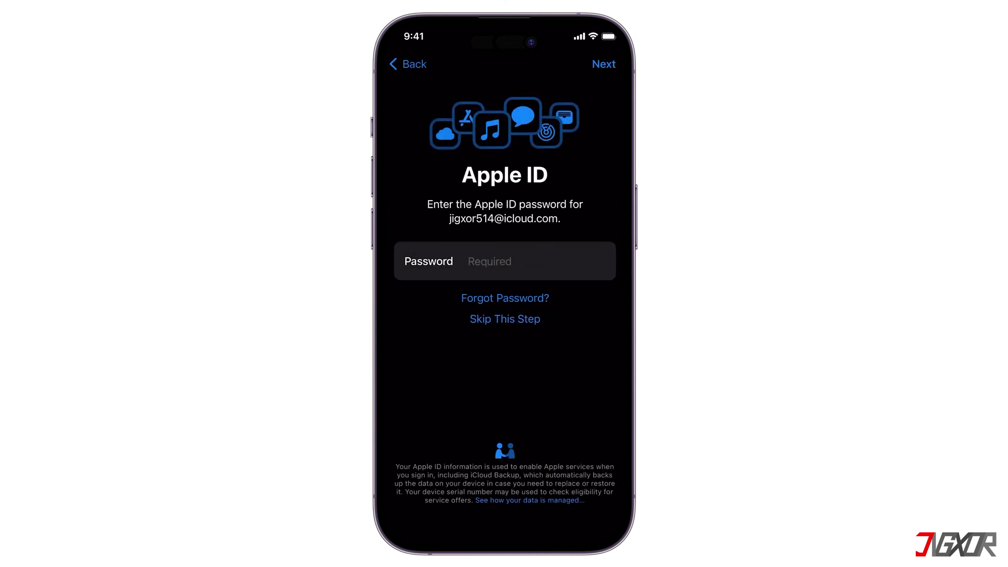
# Enter the Apple ID password on the iPhone's setup screen and submit it
pyautogui.write('********')
pyautogui.press('Return')
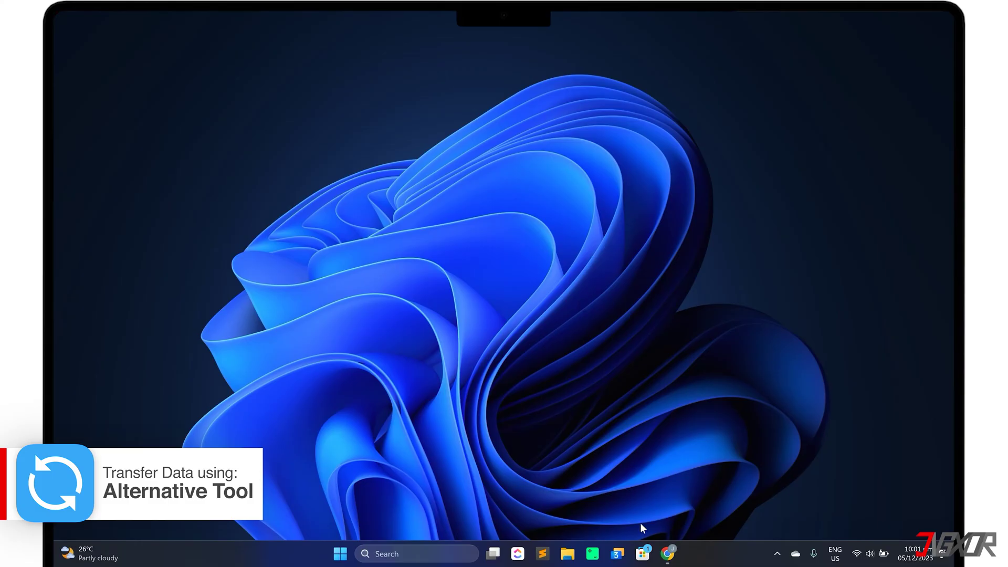
# Switch to Chrome and download the Windows version of iTransor from the iMyFone product page
pyautogui.click(666, 554)
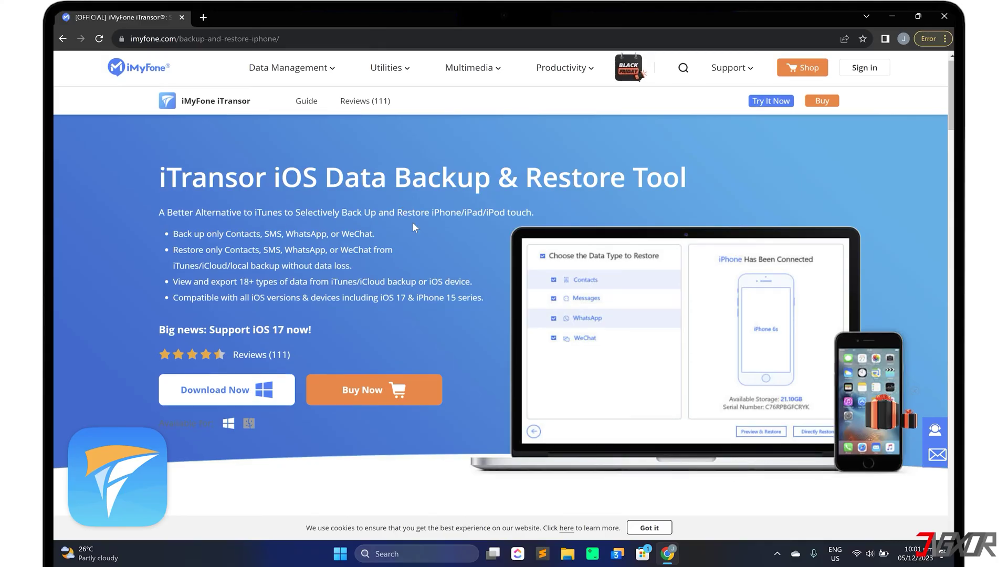
pyautogui.scroll(-7, 415, 226)
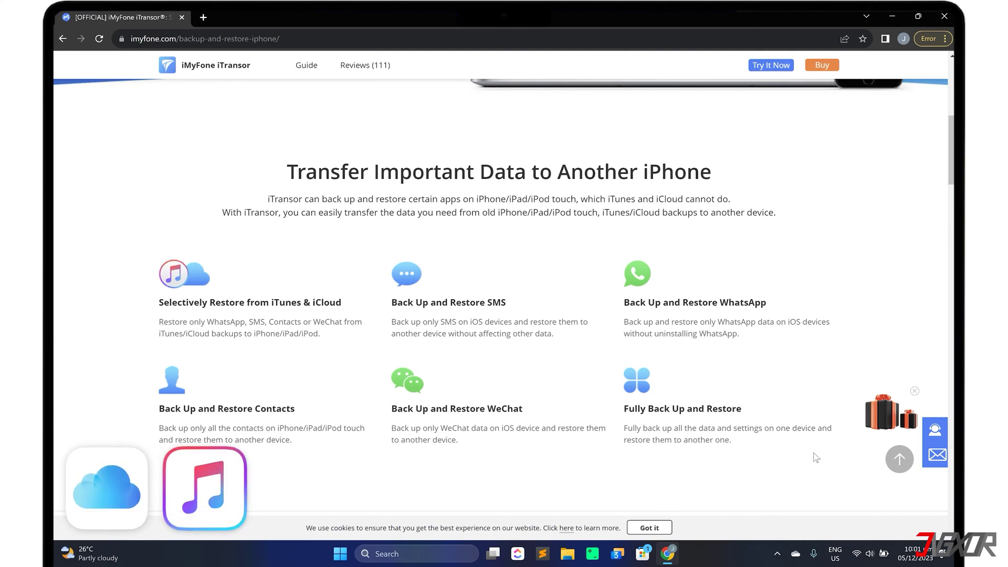
pyautogui.click(898, 459)
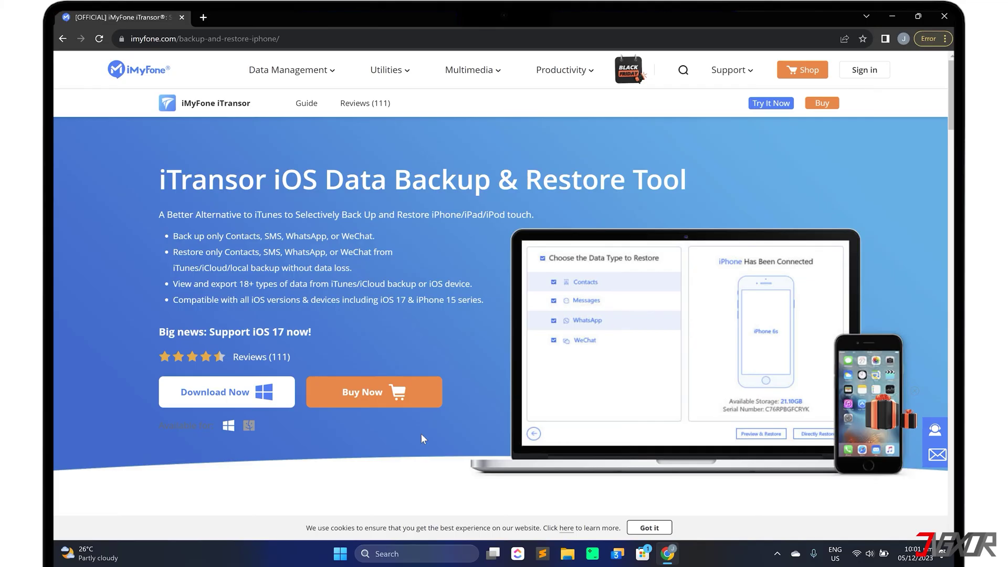
pyautogui.click(249, 426)
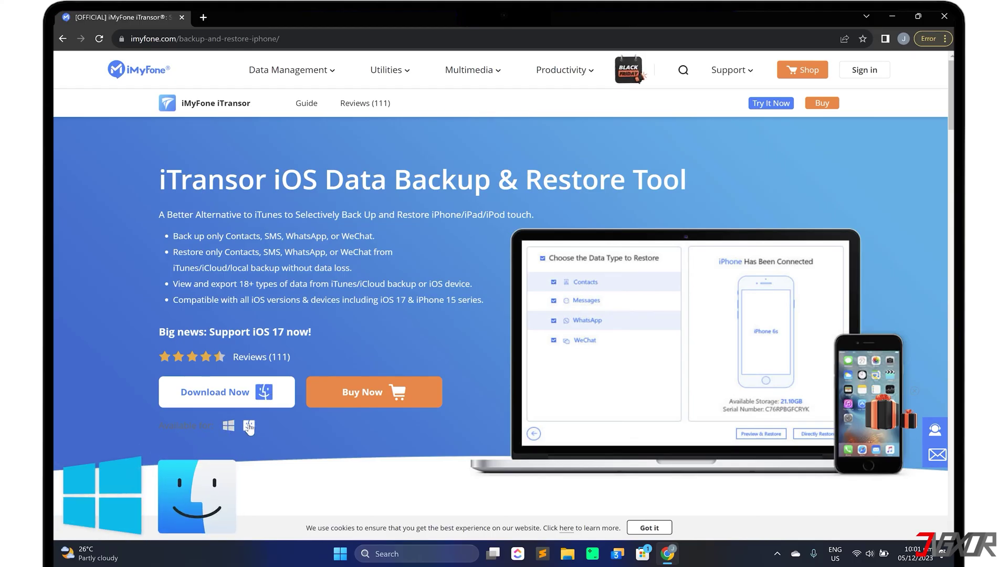
pyautogui.click(228, 425)
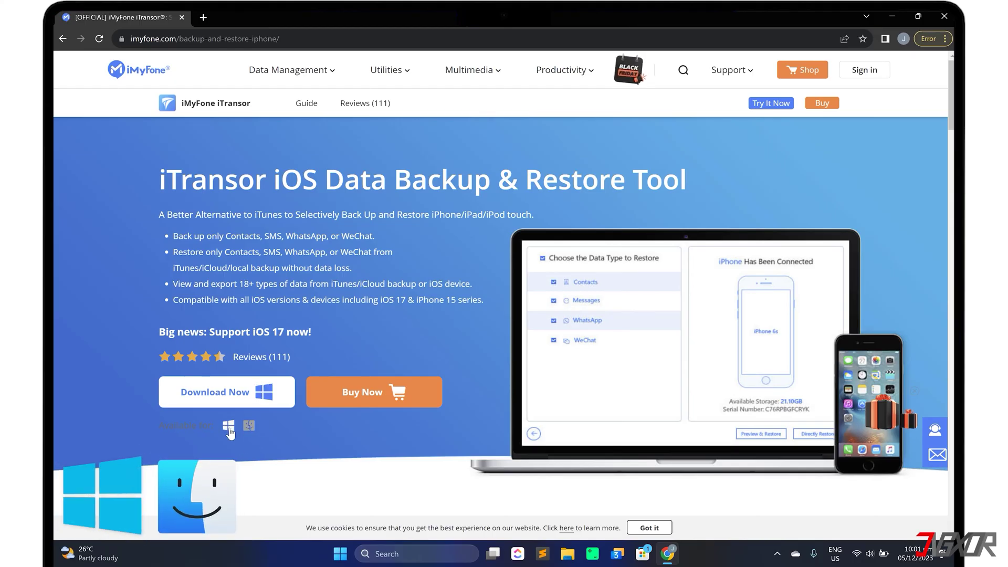
pyautogui.click(226, 396)
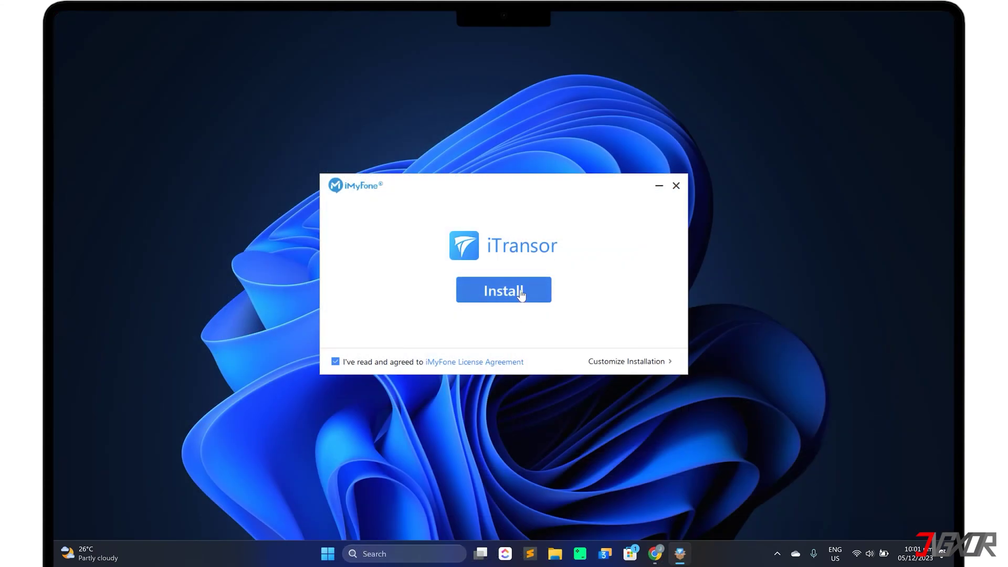
# Install iTransor and launch it from the installer
pyautogui.click(522, 295)
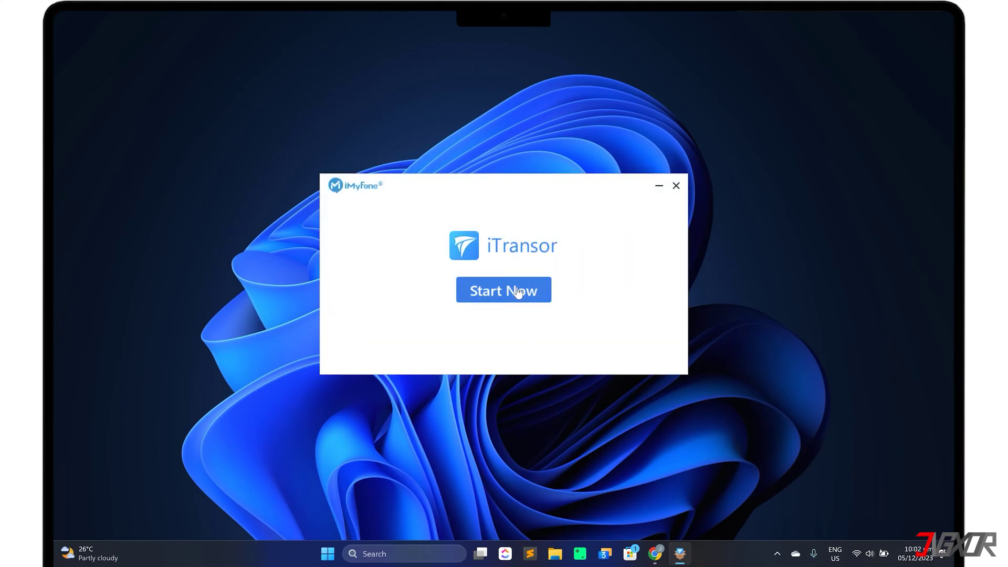
pyautogui.click(518, 293)
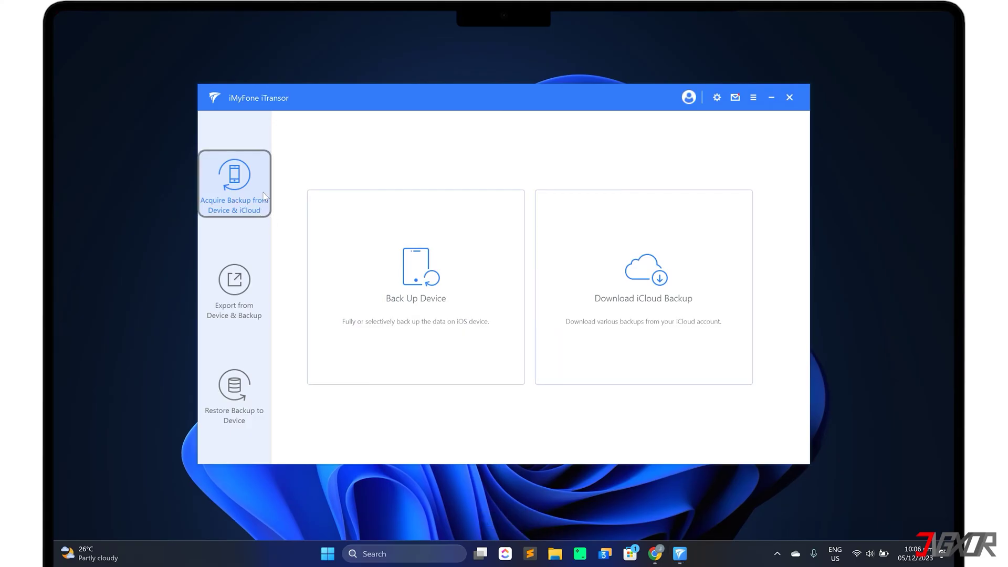
# Make a full backup of the connected iPhone X to C:/Users/jigxo/Documents
pyautogui.click(426, 292)
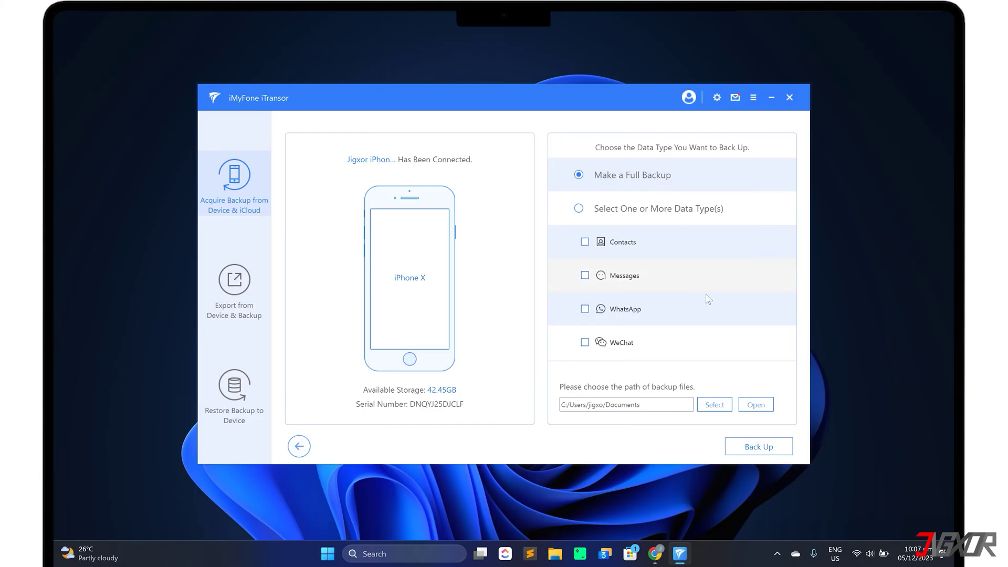
pyautogui.click(743, 449)
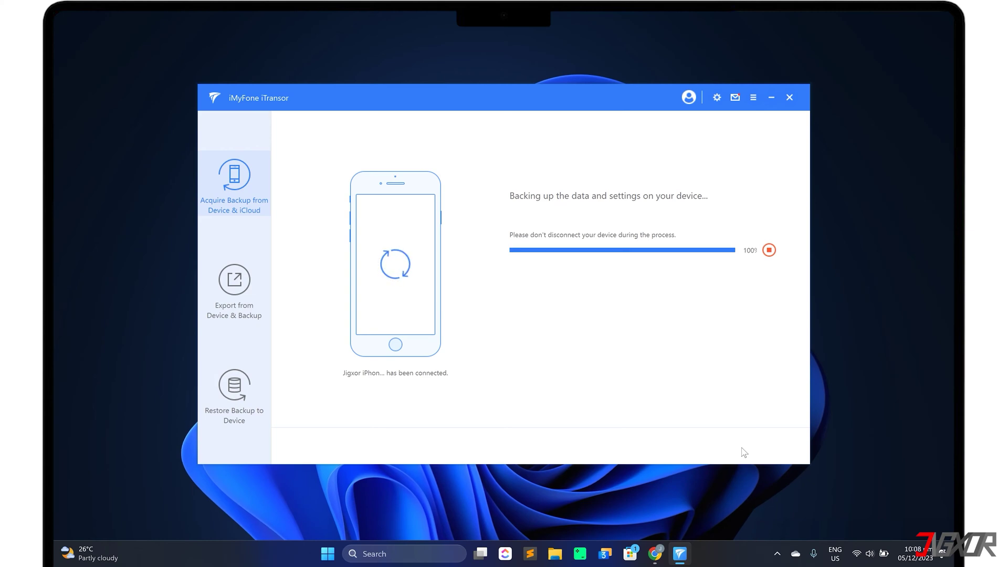
pyautogui.click(743, 450)
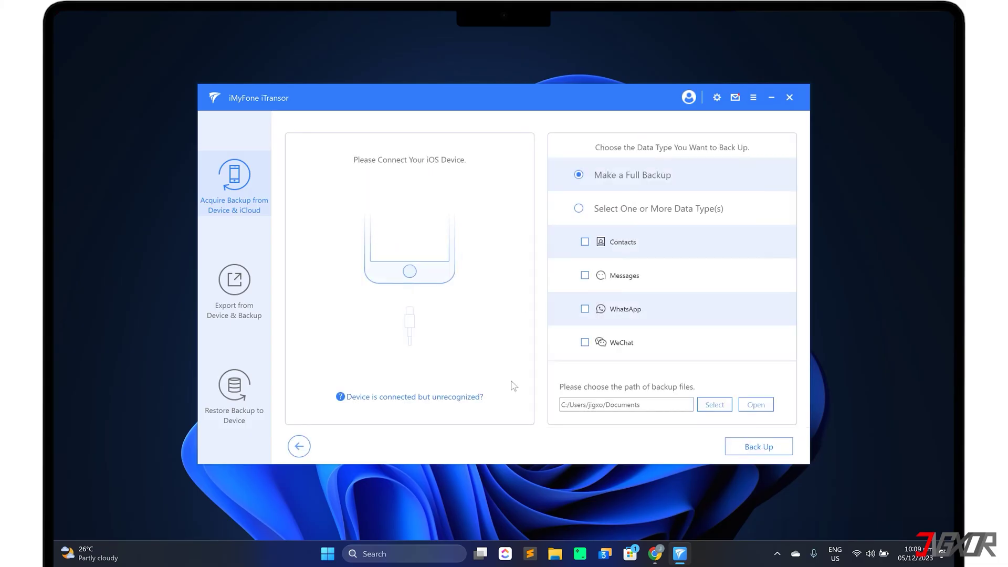
# Restore all data and settings from the 12-05-2023 full backup directly to the connected iPhone, without previewing
pyautogui.click(234, 400)
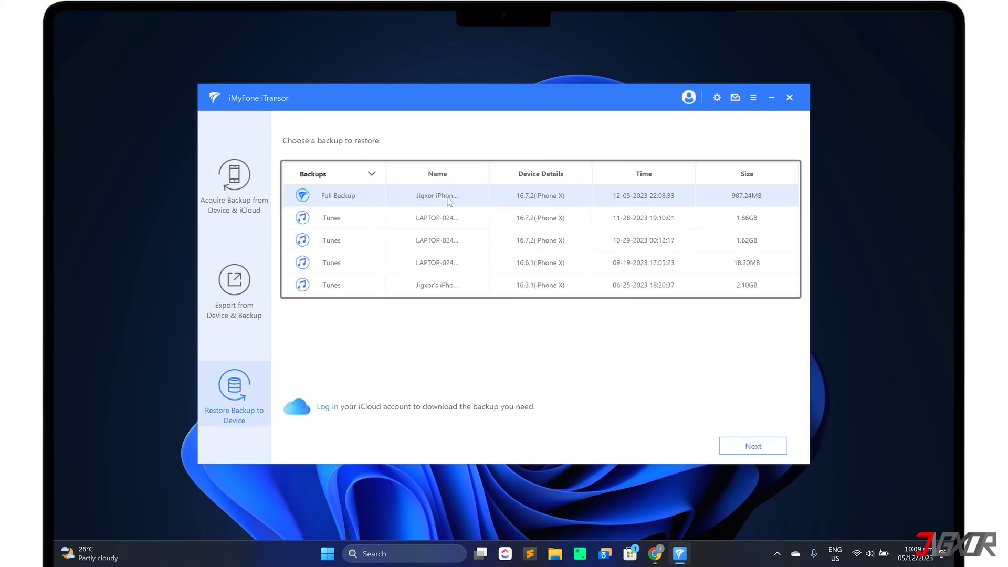
pyautogui.click(753, 446)
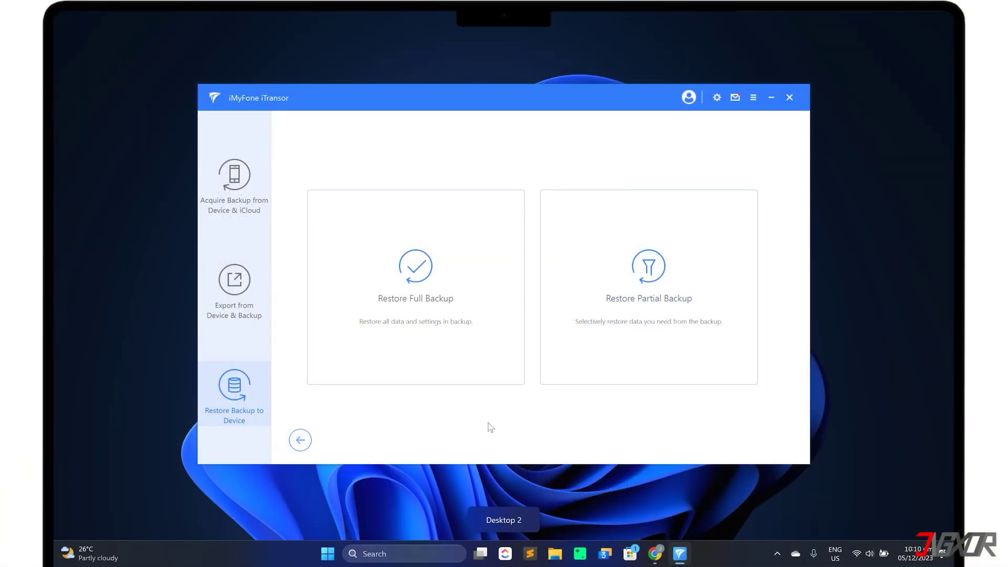
pyautogui.click(461, 321)
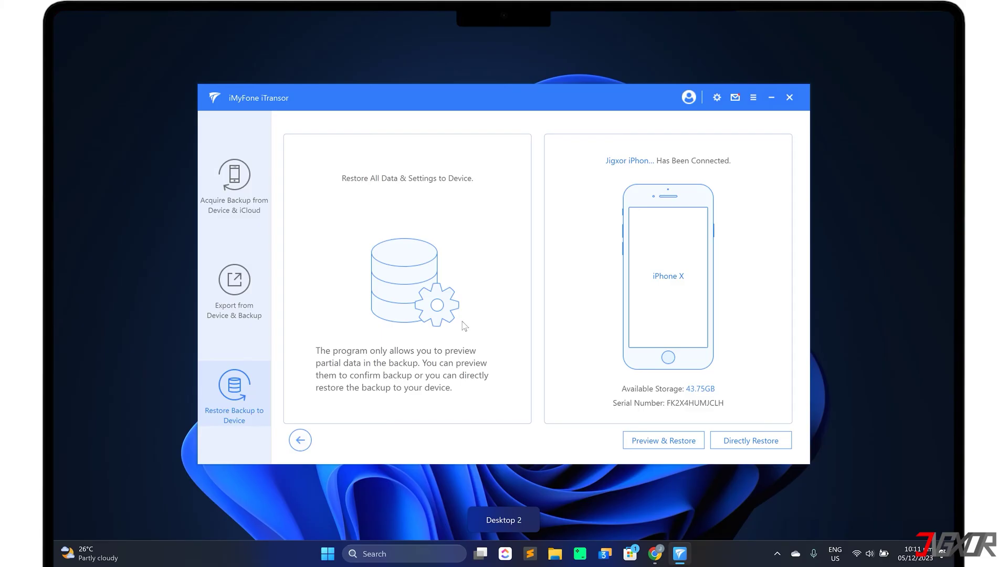
pyautogui.click(747, 444)
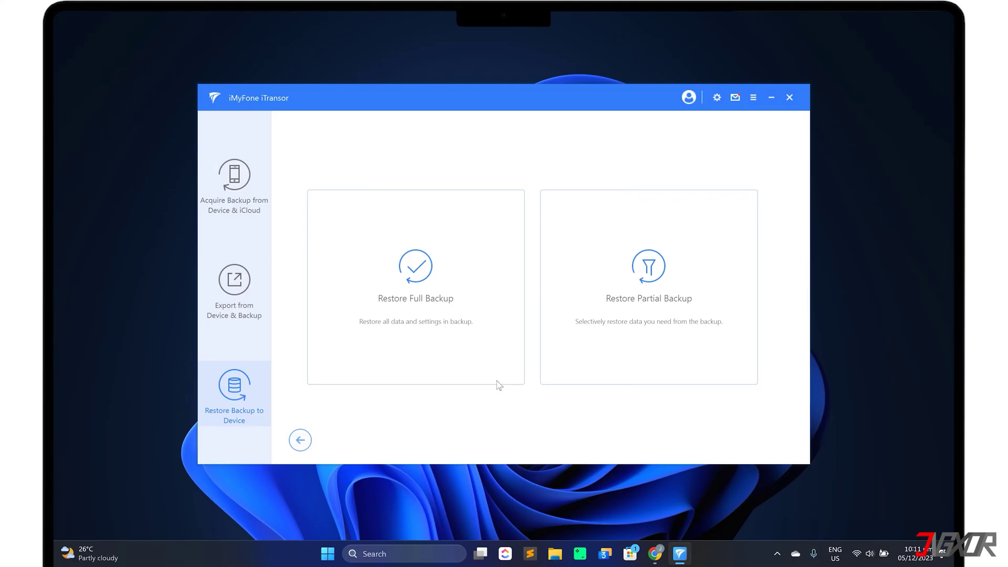
# Start a direct partial restore of only Contacts and Messages to the connected iPhone, leaving out WhatsApp and WeChat
pyautogui.click(645, 303)
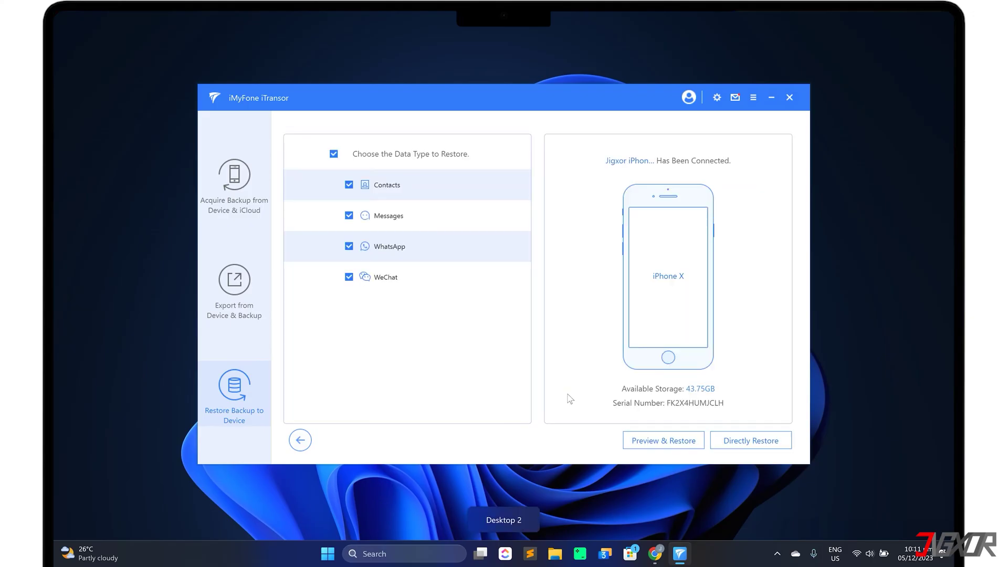
pyautogui.click(349, 247)
pyautogui.click(348, 277)
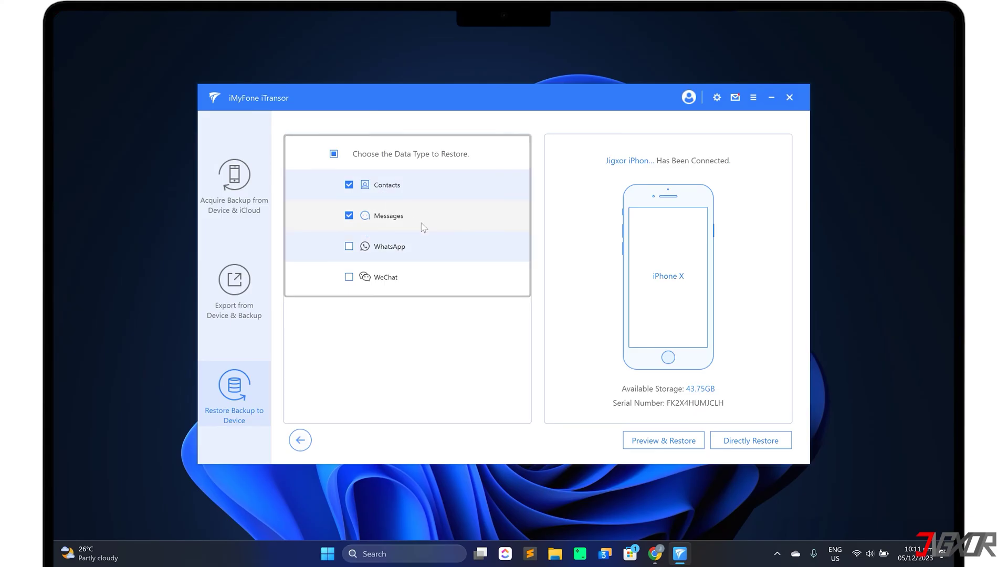
pyautogui.click(658, 443)
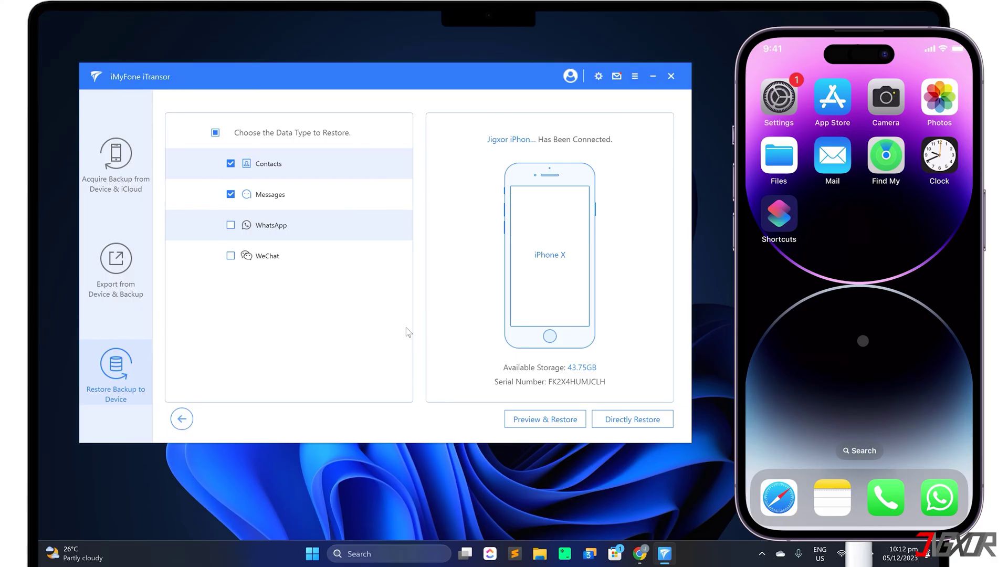
pyautogui.click(633, 424)
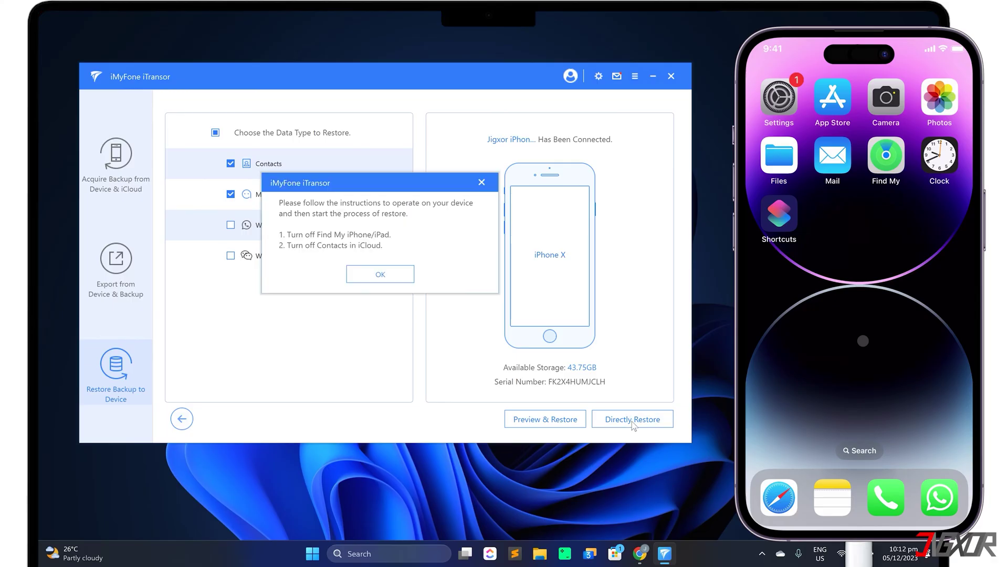